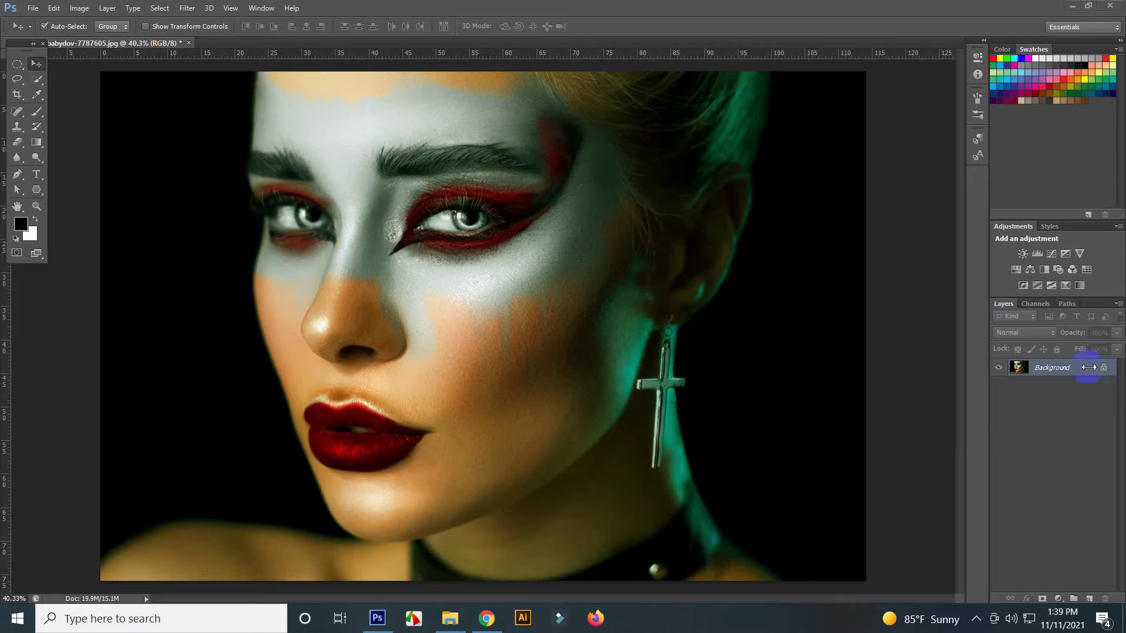
Convert the portrait's Background layer to a smart object and select Layer 0
click(1119, 305)
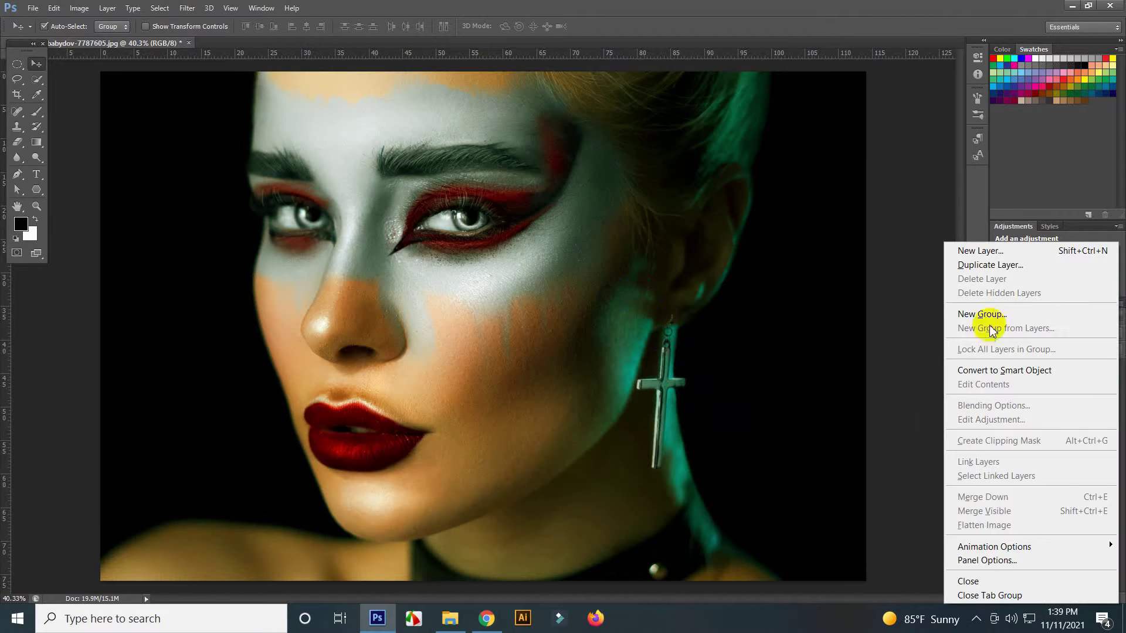
click(1019, 371)
click(1045, 368)
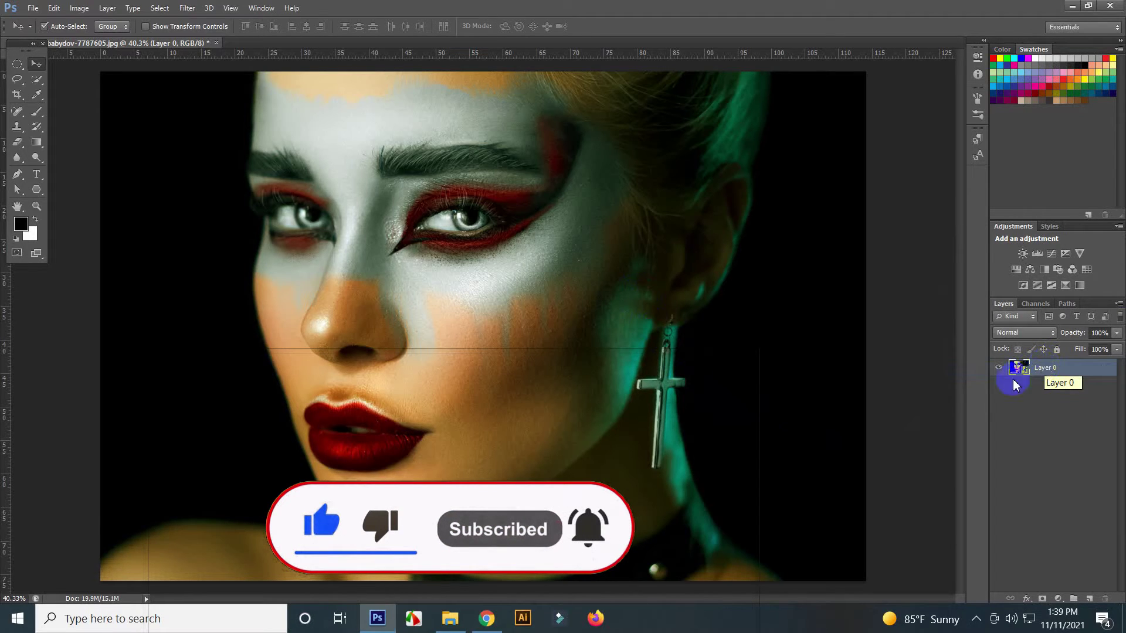
Apply a Mosaic smart filter to Layer 0 with a 50-square cell size
click(184, 12)
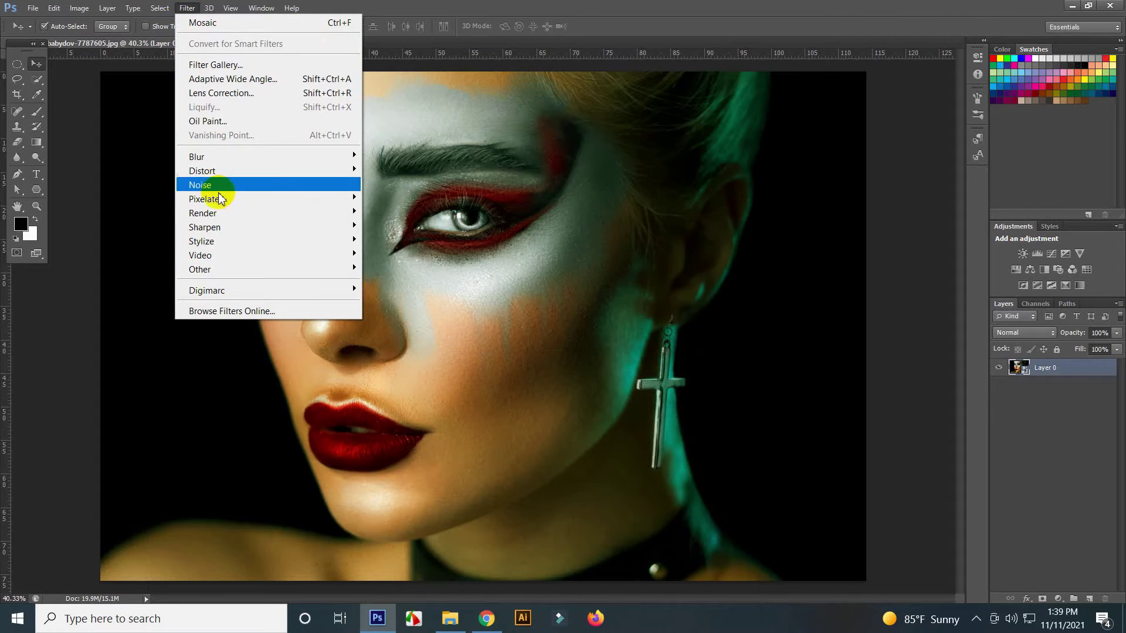
mouse_move(204, 199)
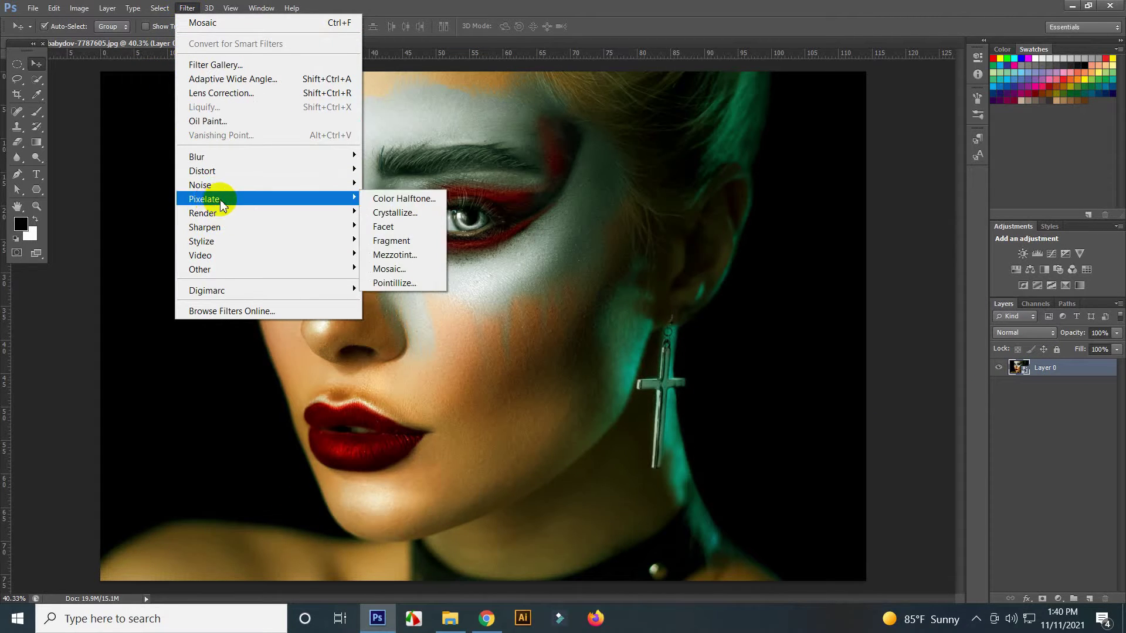
click(389, 269)
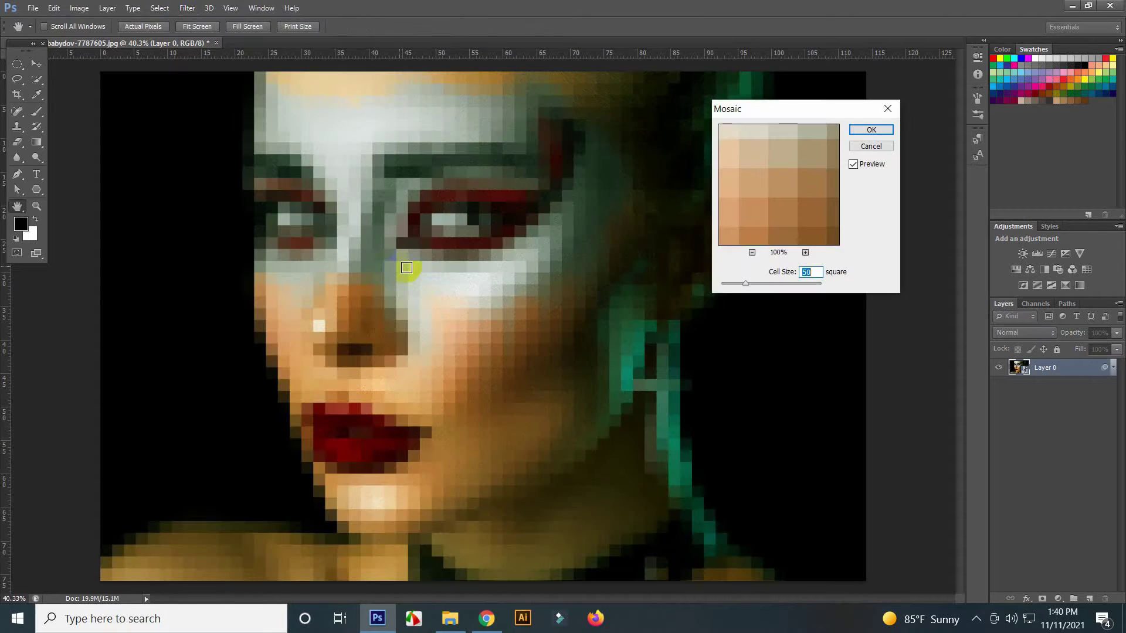
click(753, 287)
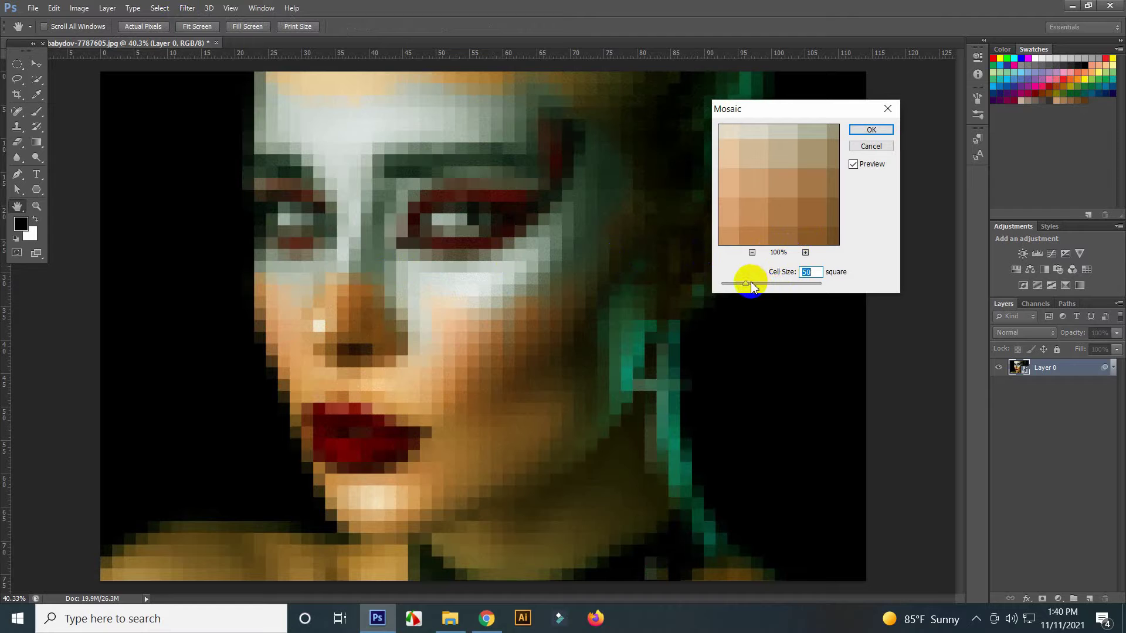
drag(748, 287, 749, 284)
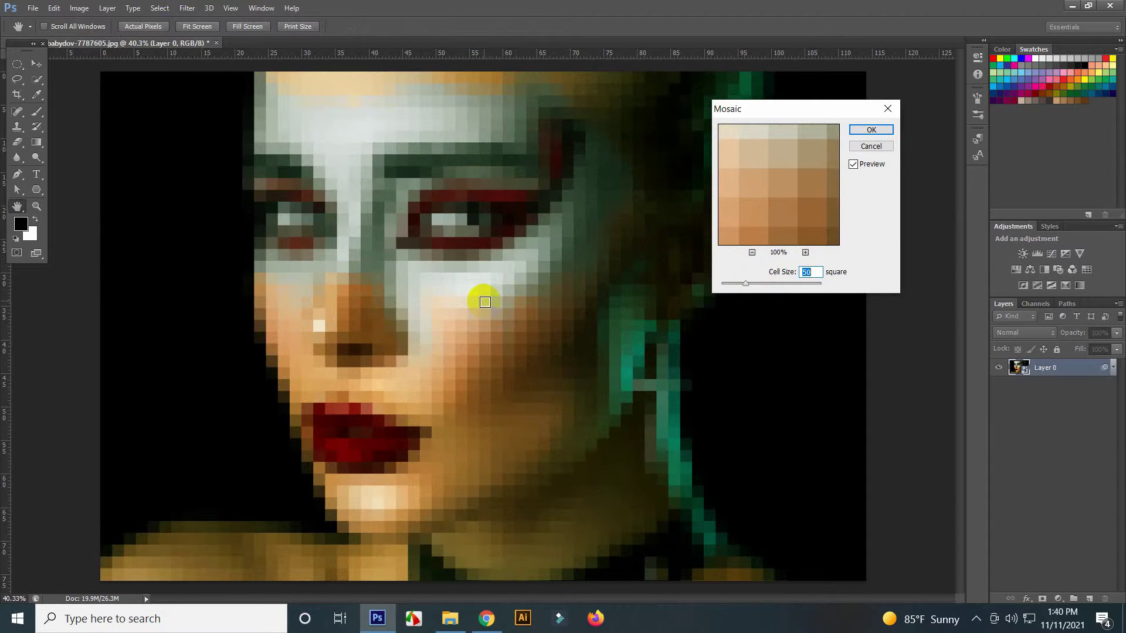
click(756, 213)
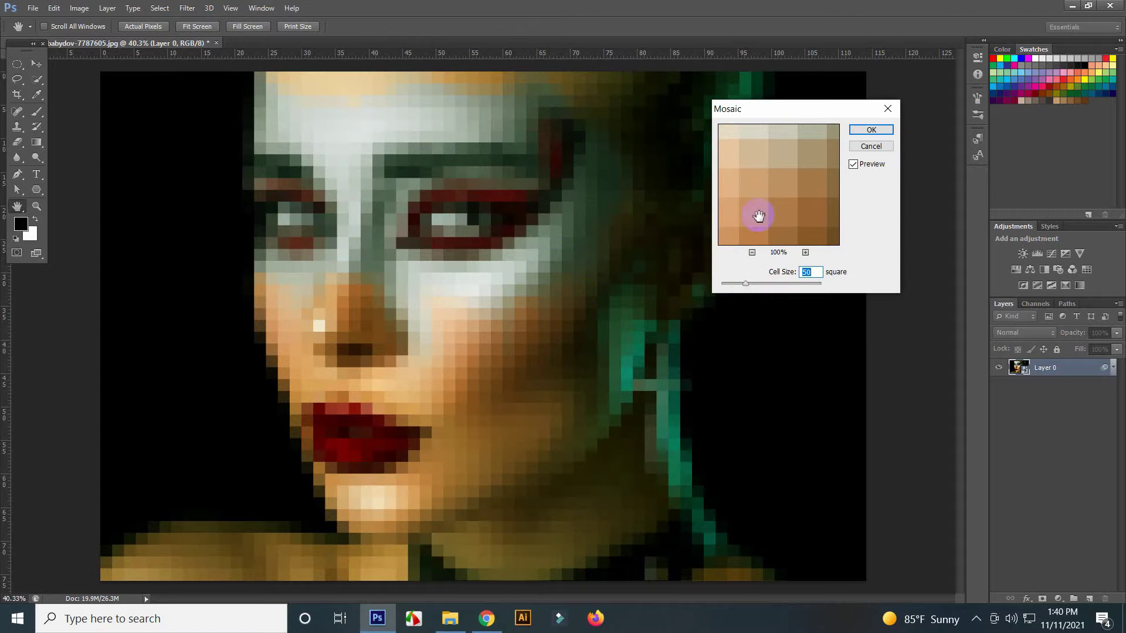
click(871, 130)
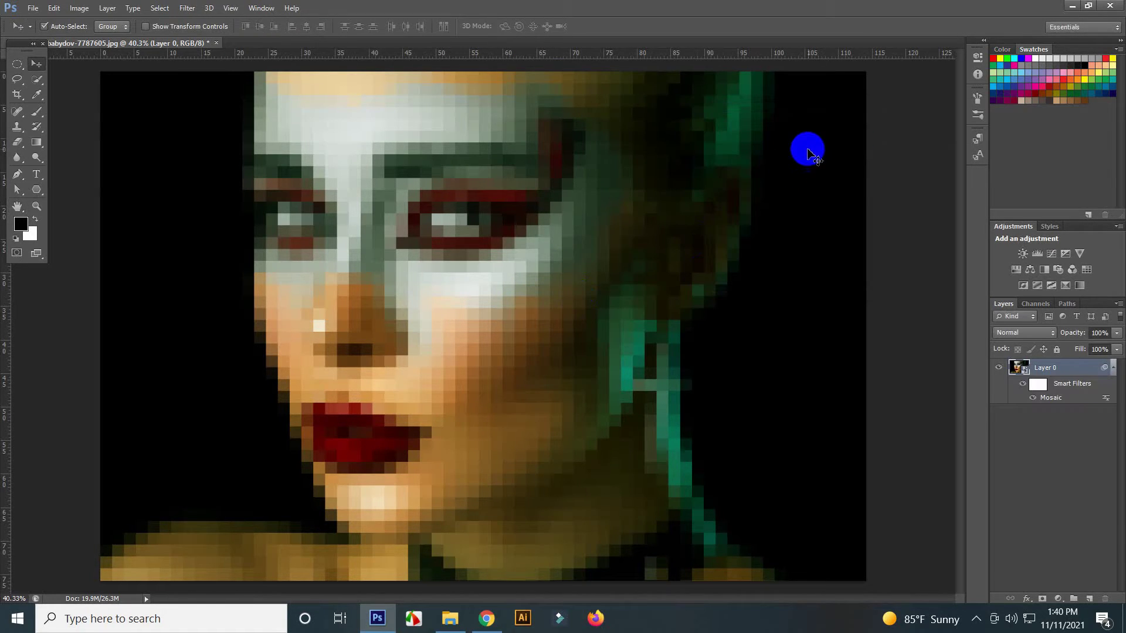
Create a new 30×30 pixel, 72 ppi document with a white background
click(27, 10)
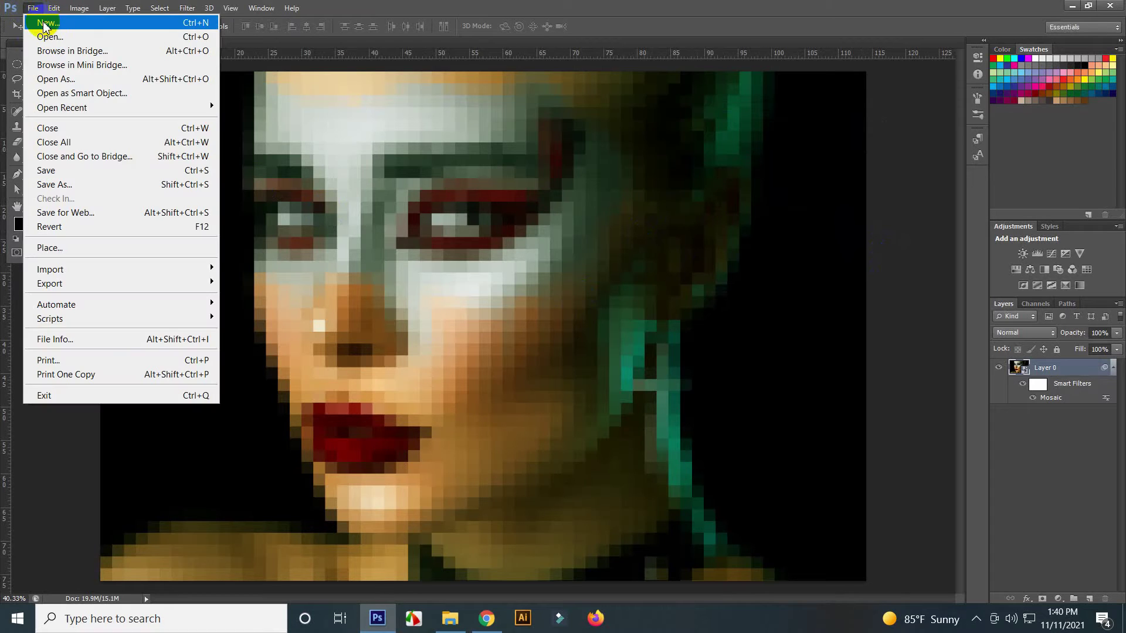
click(35, 21)
click(414, 232)
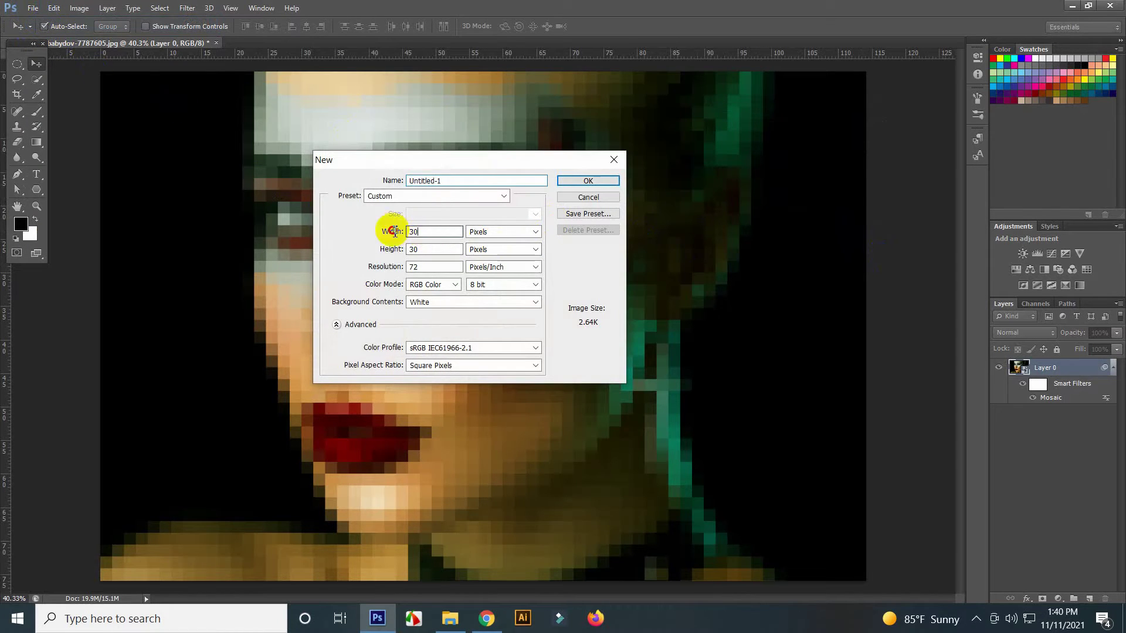
click(409, 251)
drag(409, 251, 428, 262)
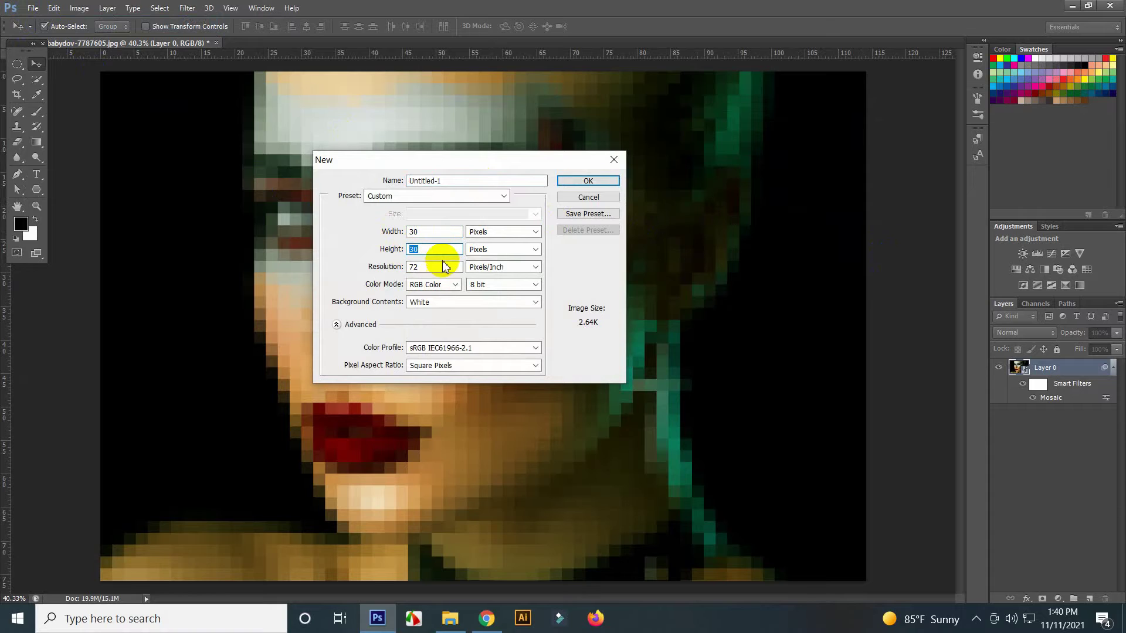
click(574, 187)
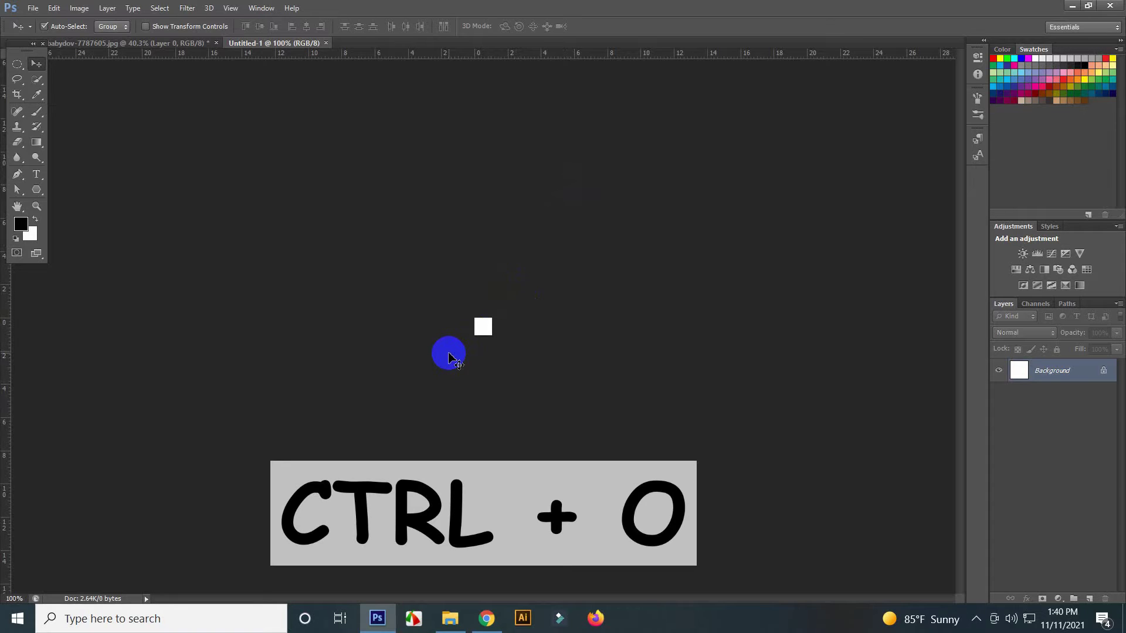
Fit the tiny canvas to the window, reset colours, and fill it with black
key(ctrl+0)
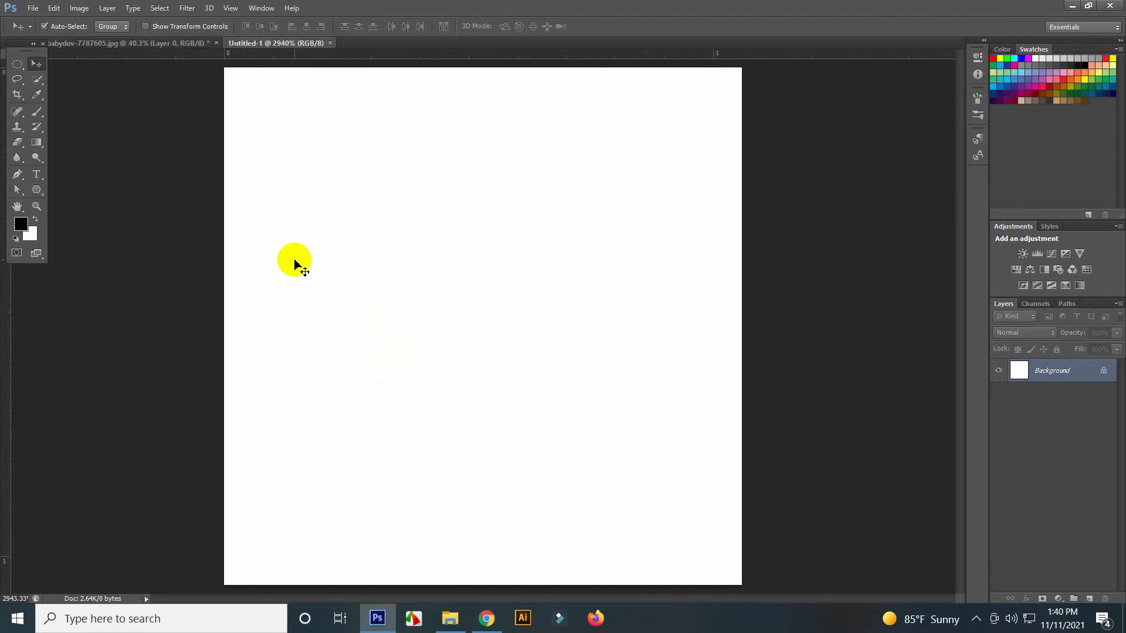
click(26, 226)
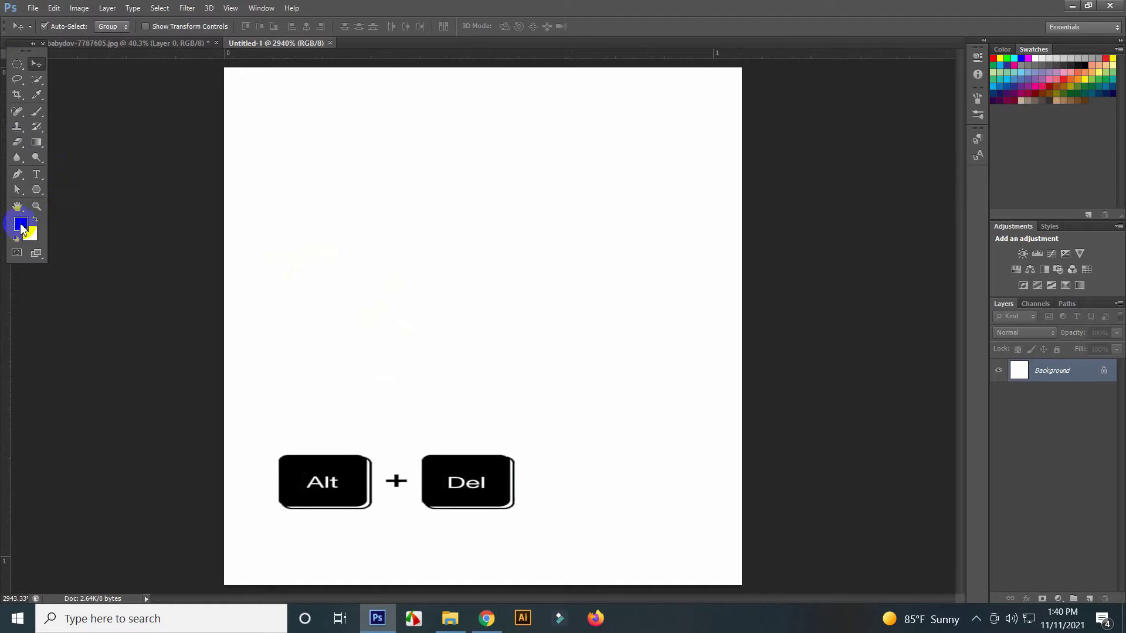
key(alt+Delete)
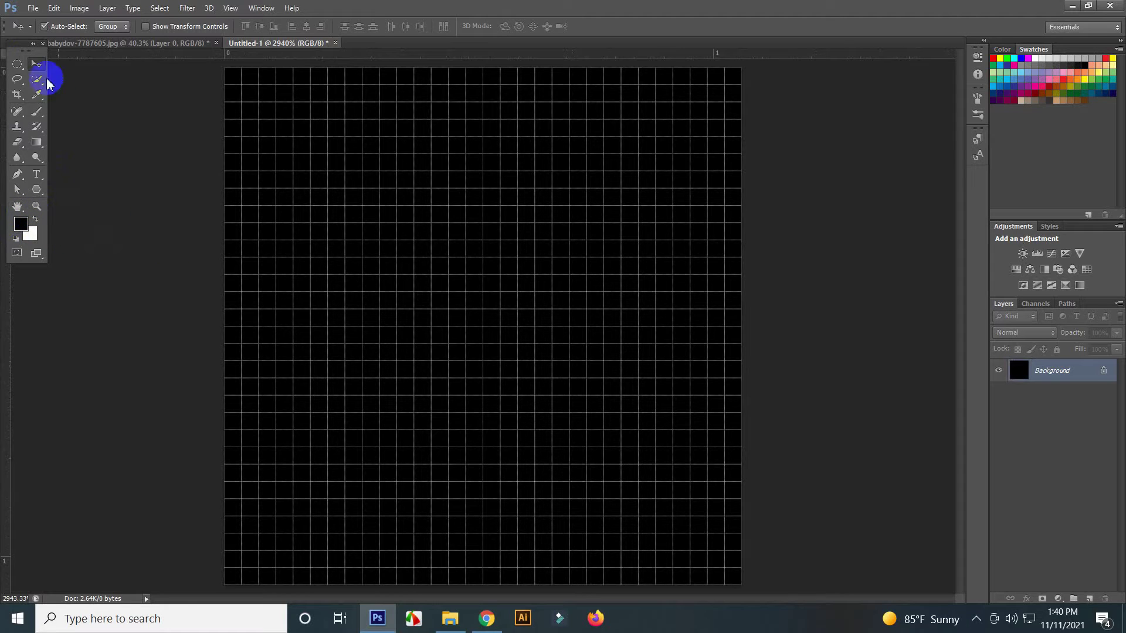
Draw a canvas-filling elliptical selection, fill it with white, and deselect
click(17, 66)
mouse_move(233, 71)
mouse_down()
mouse_move(657, 441)
mouse_move(815, 561)
mouse_up()
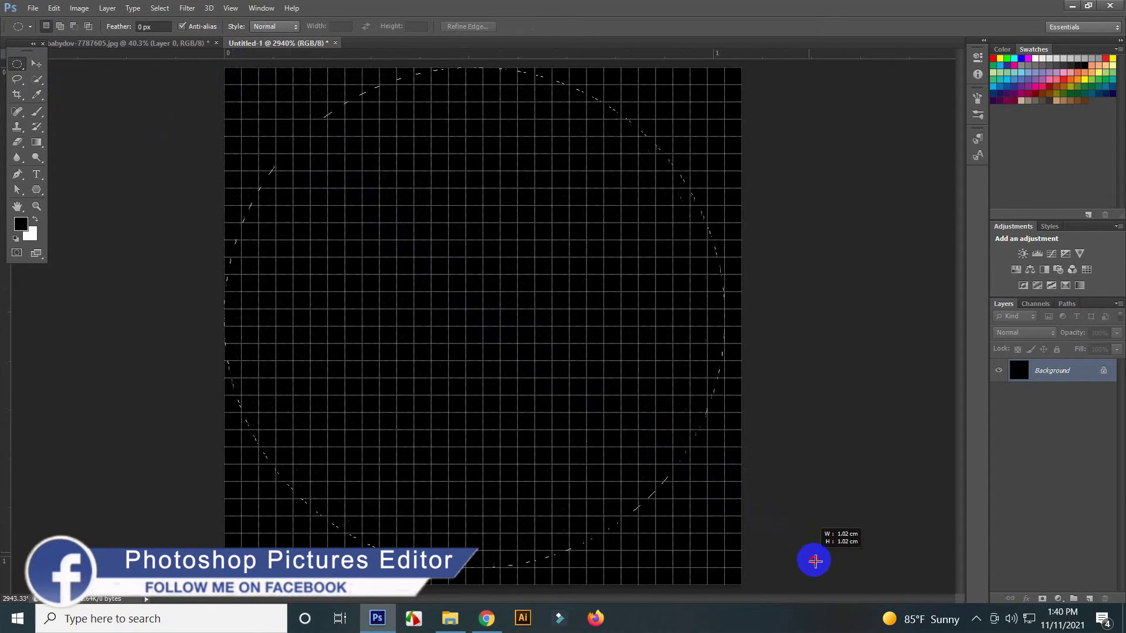
drag(815, 561, 815, 561)
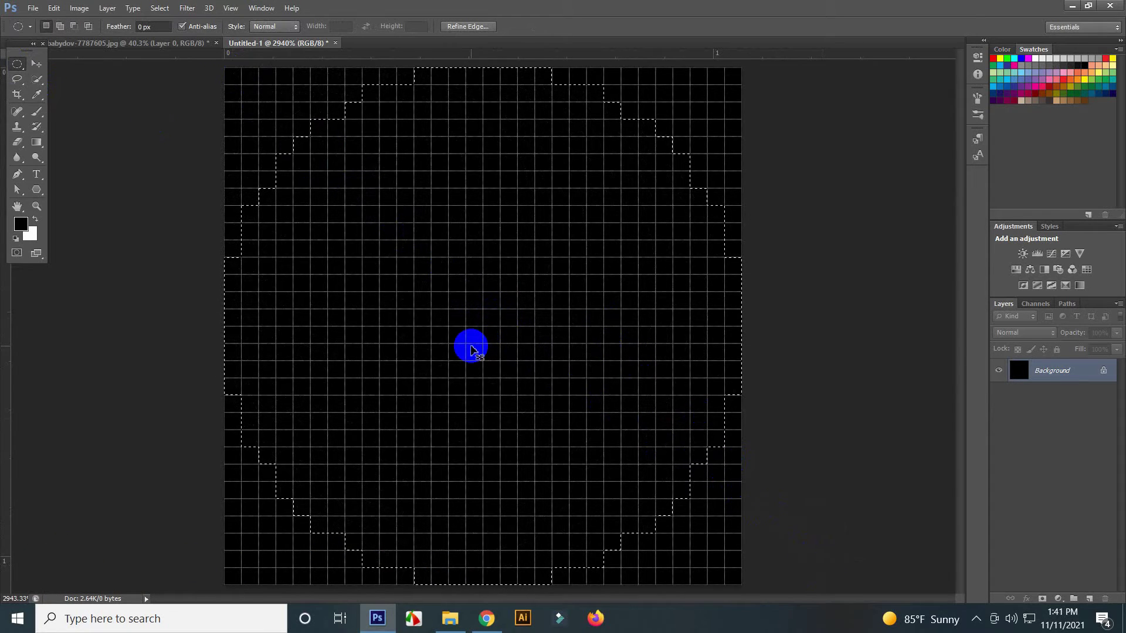
key(ctrl+BackSpace)
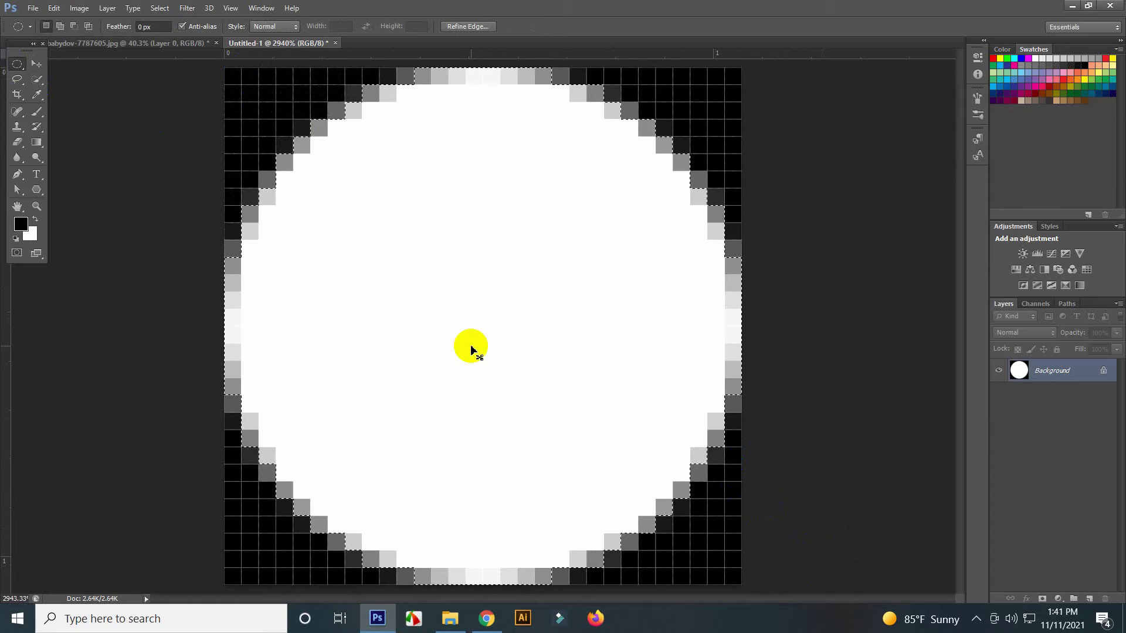
click(471, 350)
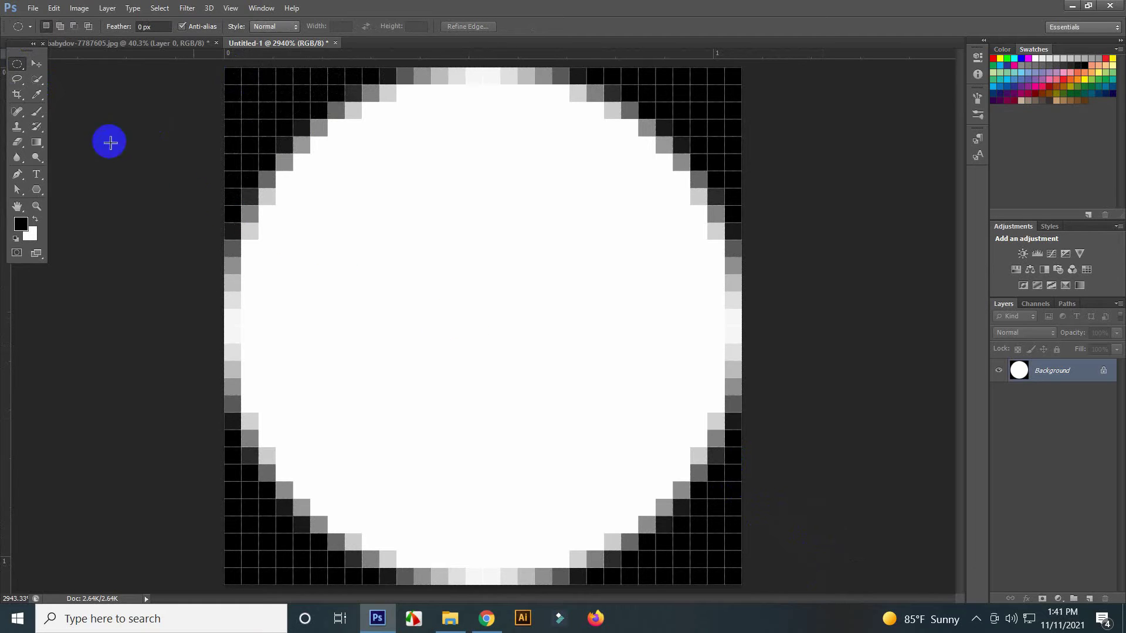
Define the white circle image as a new pattern named Pattern 2
click(55, 9)
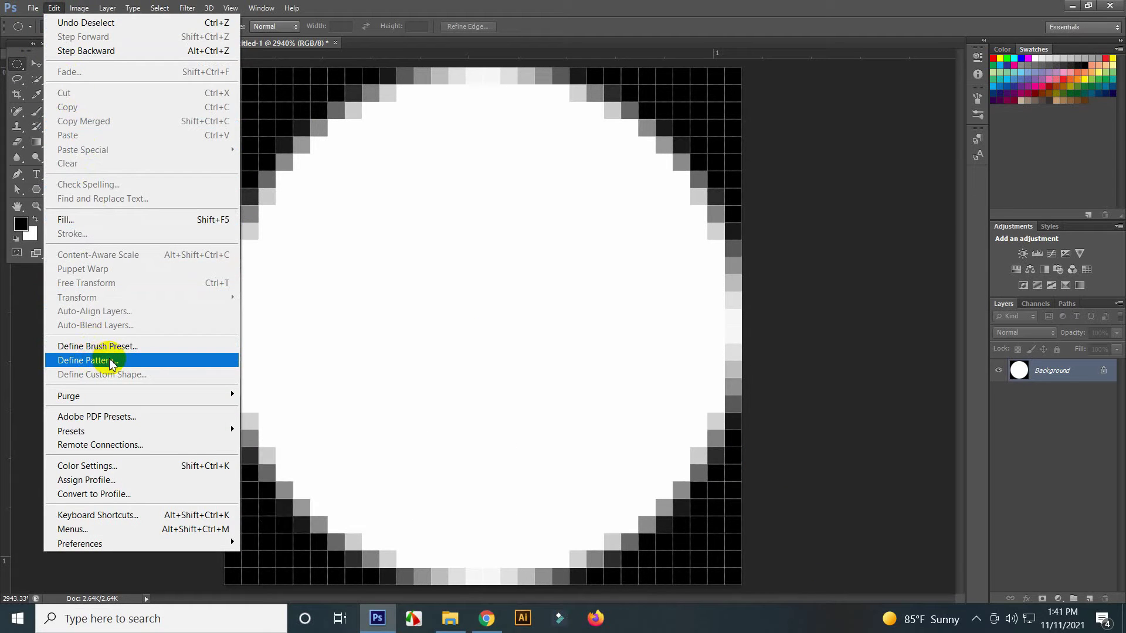
click(112, 362)
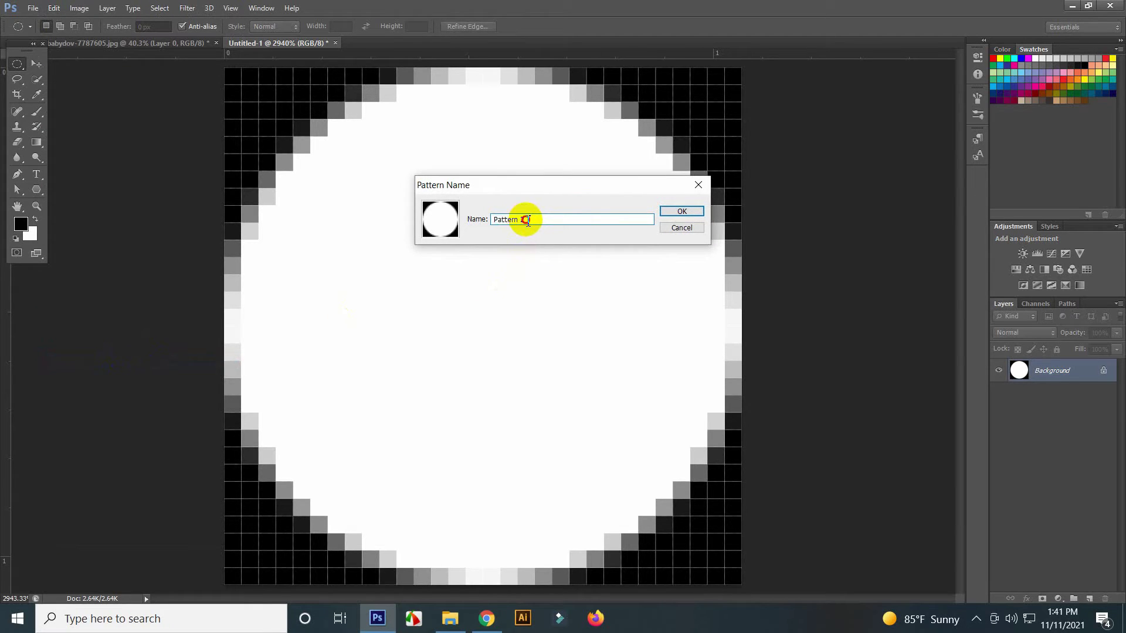
drag(521, 219, 557, 219)
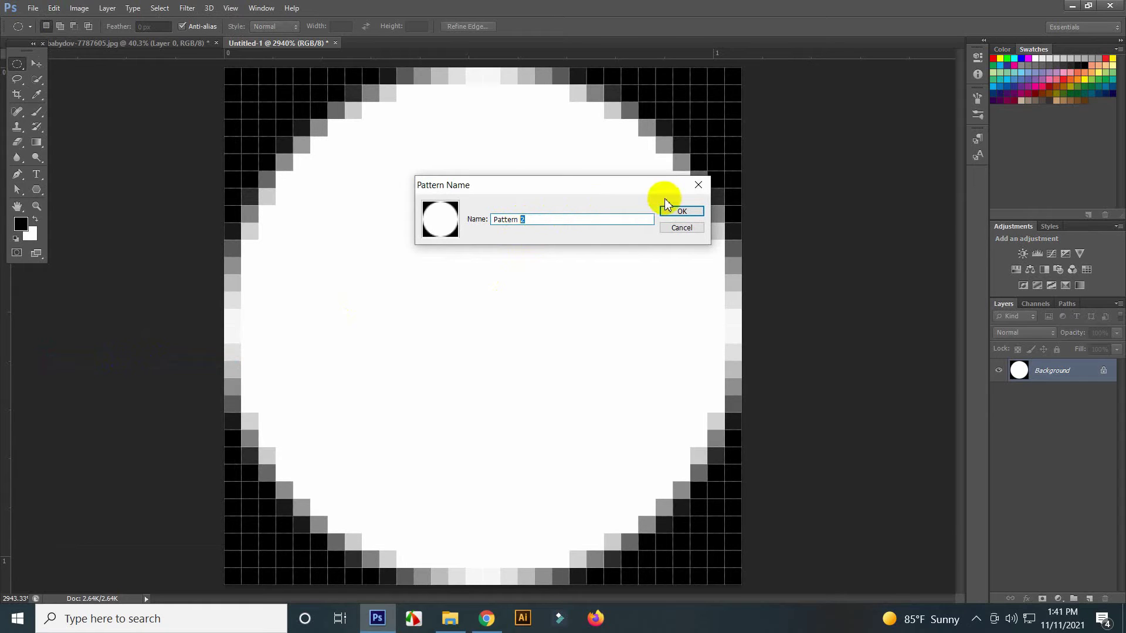
click(679, 211)
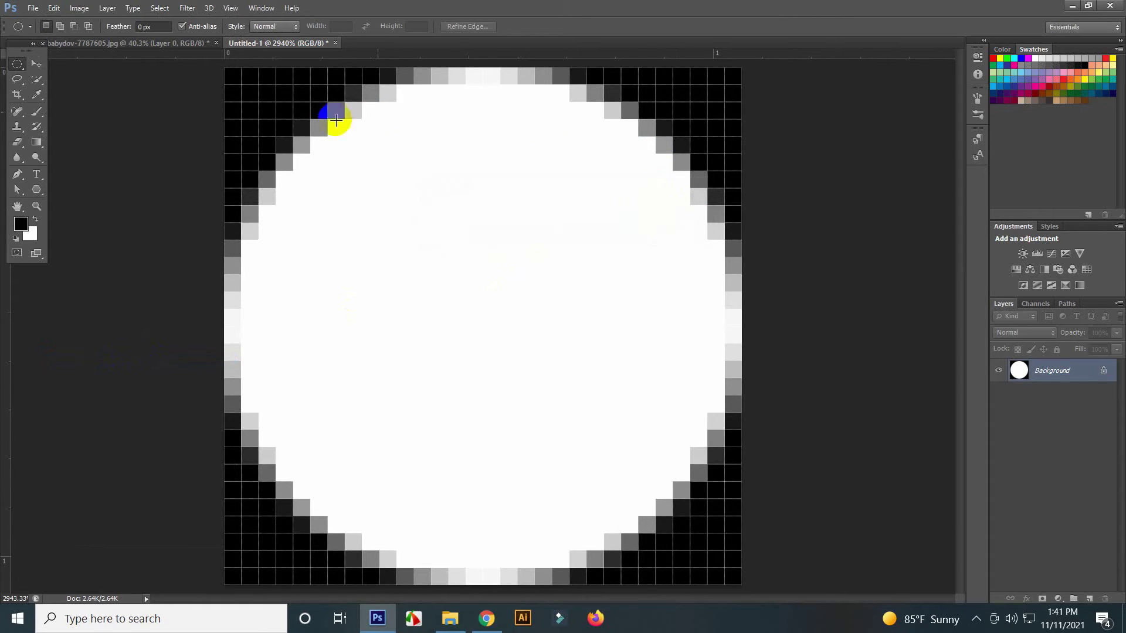
Close the Untitled-1 circle document without saving it
click(36, 64)
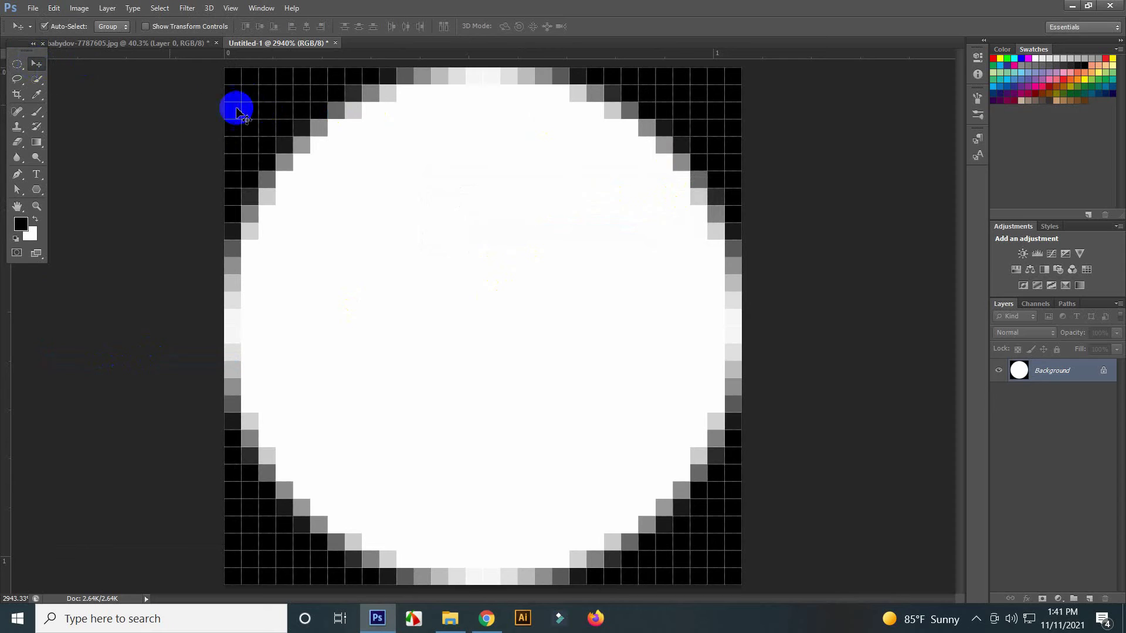
click(336, 43)
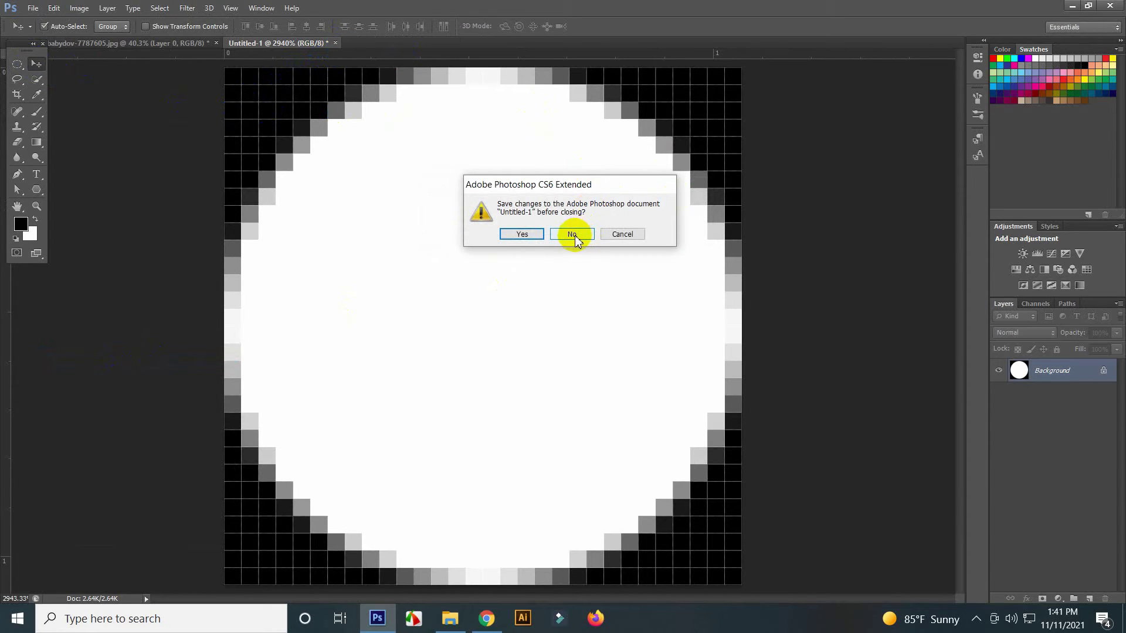
click(574, 235)
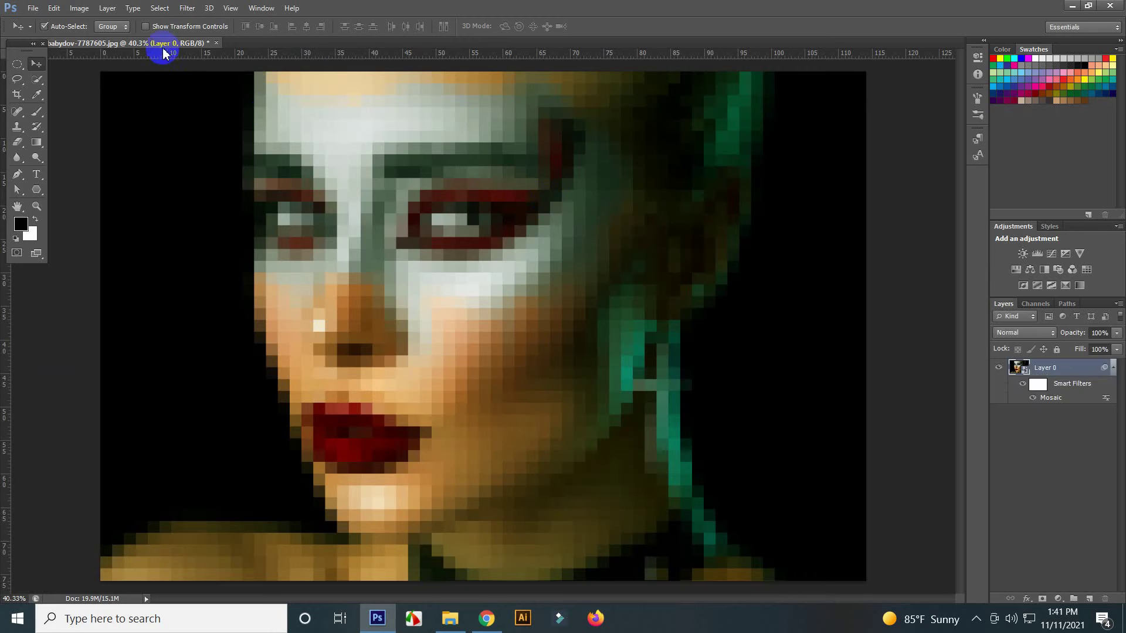
Add a layer mask to Layer 0 and fill it with the Pattern 2 circle pattern
click(1043, 599)
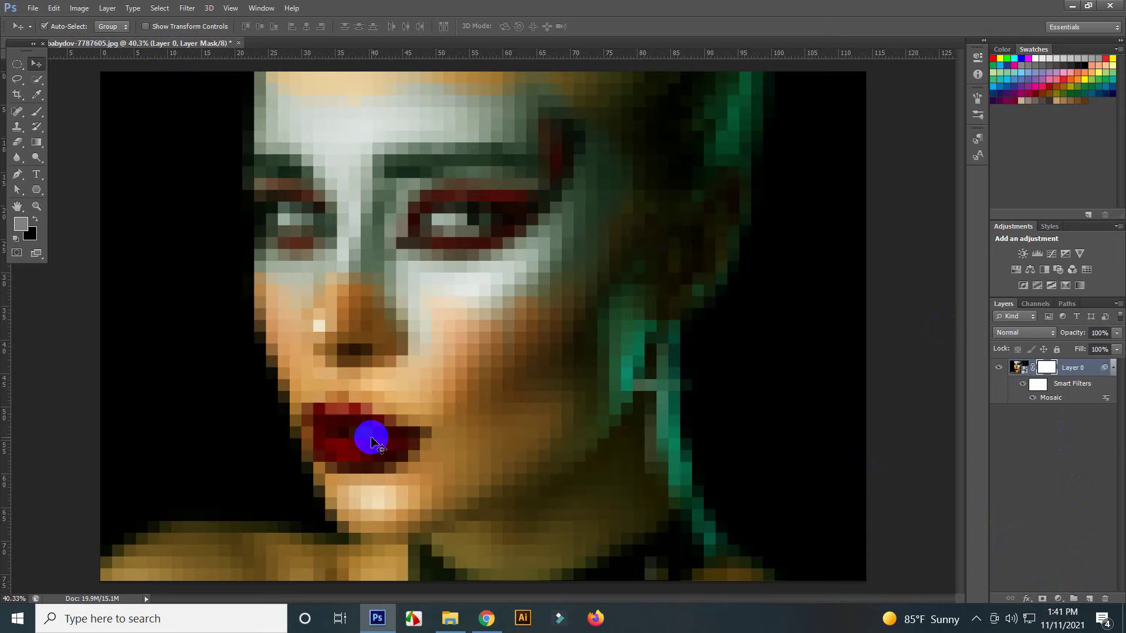
key(shift+F5)
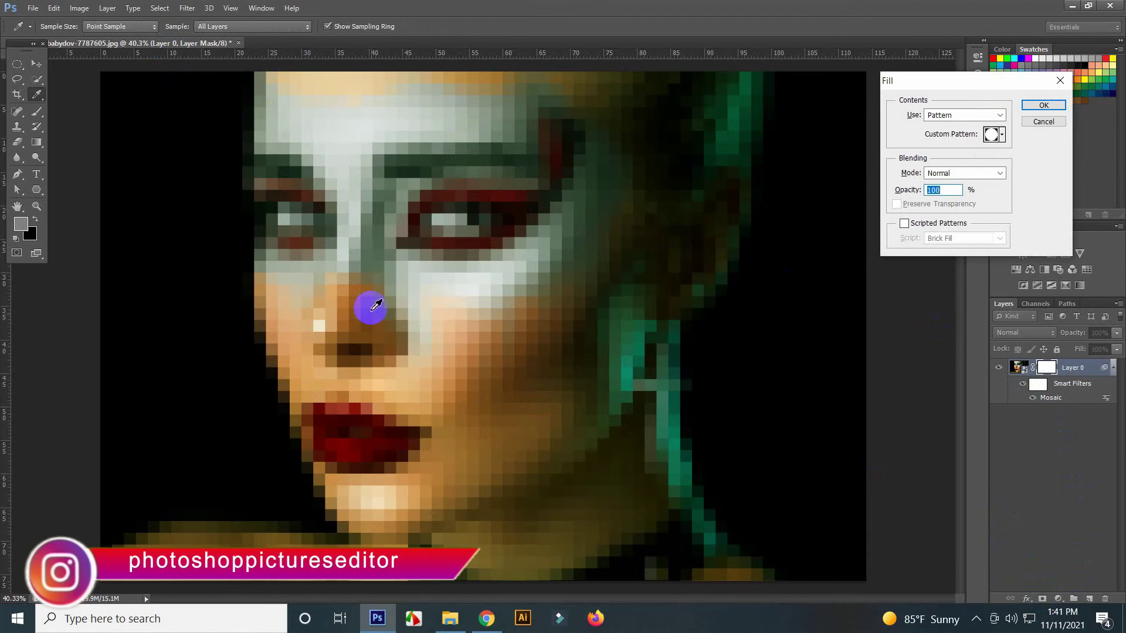
click(1002, 135)
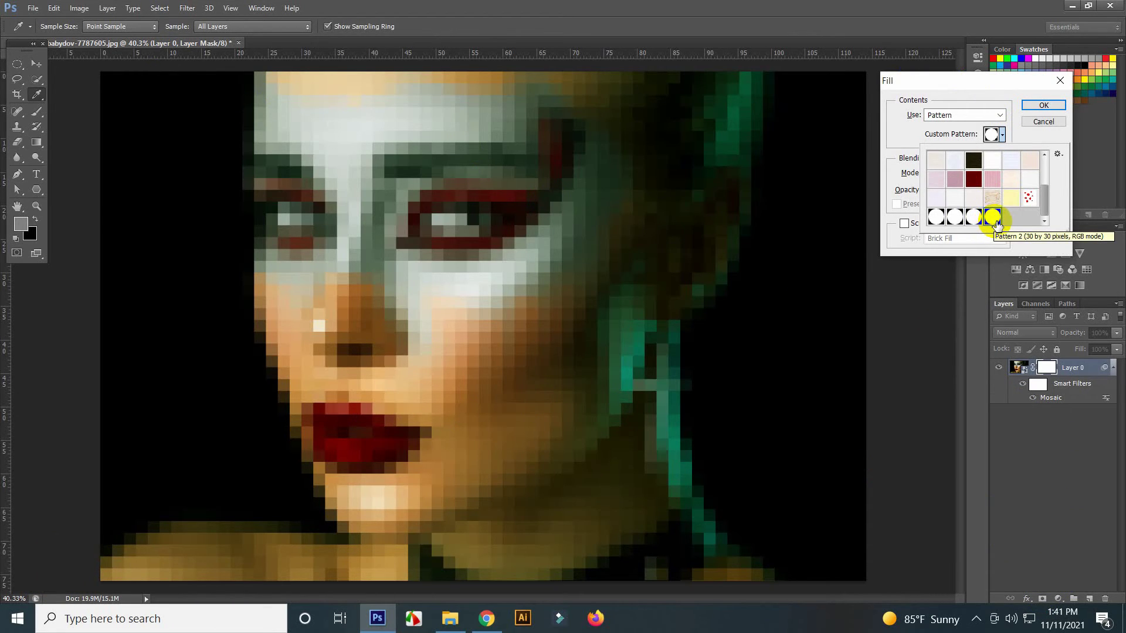
click(1045, 106)
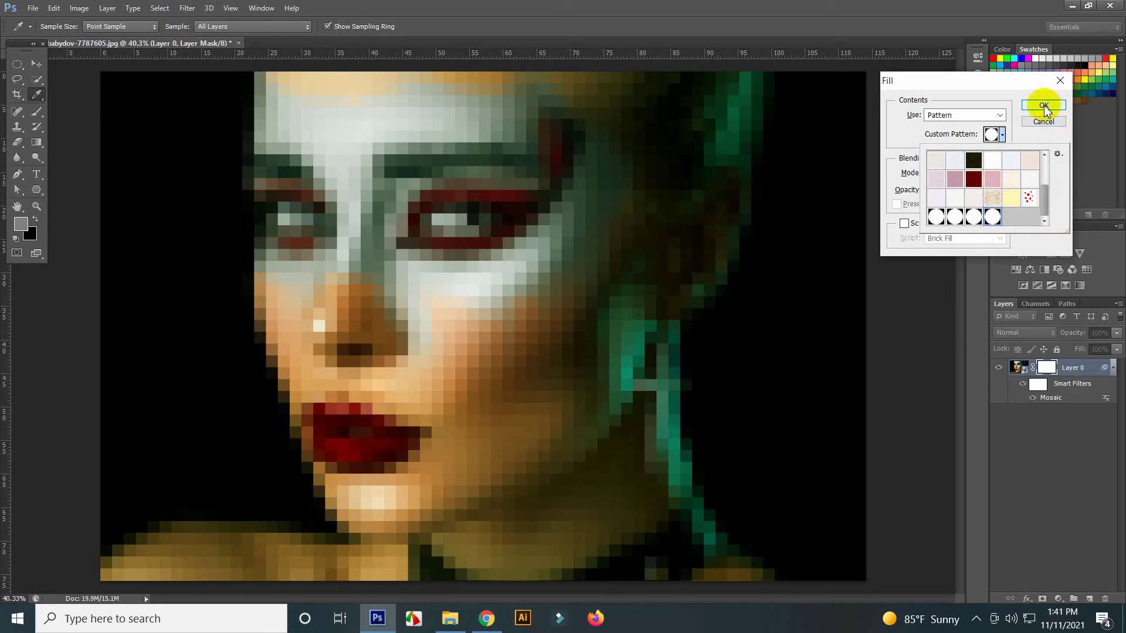
click(1044, 106)
key(v)
click(626, 321)
click(1051, 379)
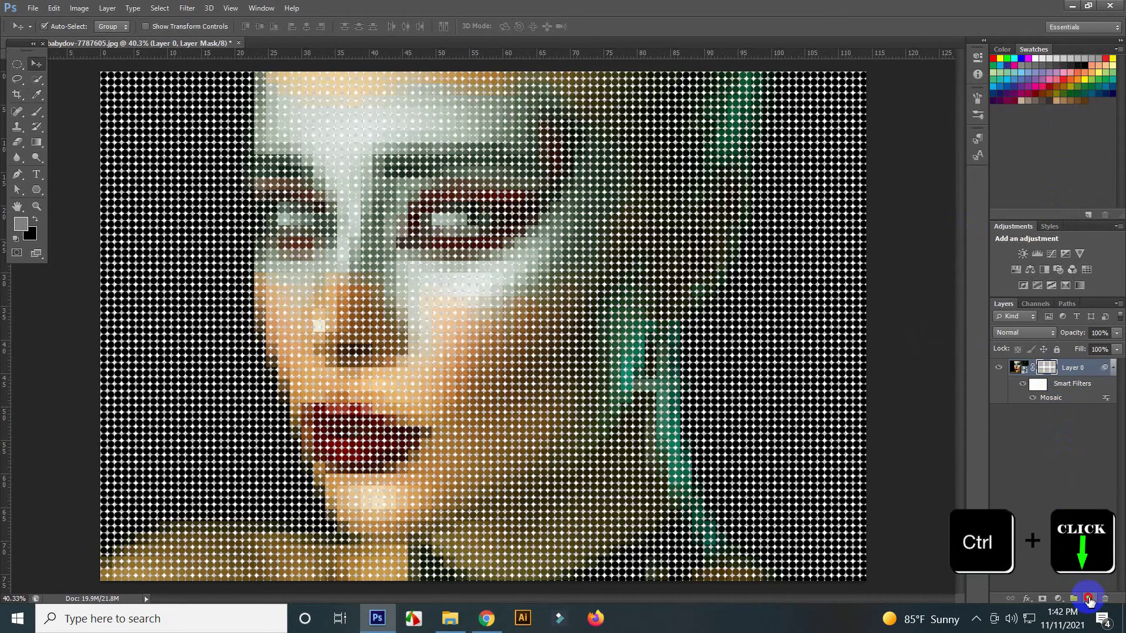
Add Layer 1 beneath Layer 0 and fill it with black
ctrl+click(1089, 601)
key(d)
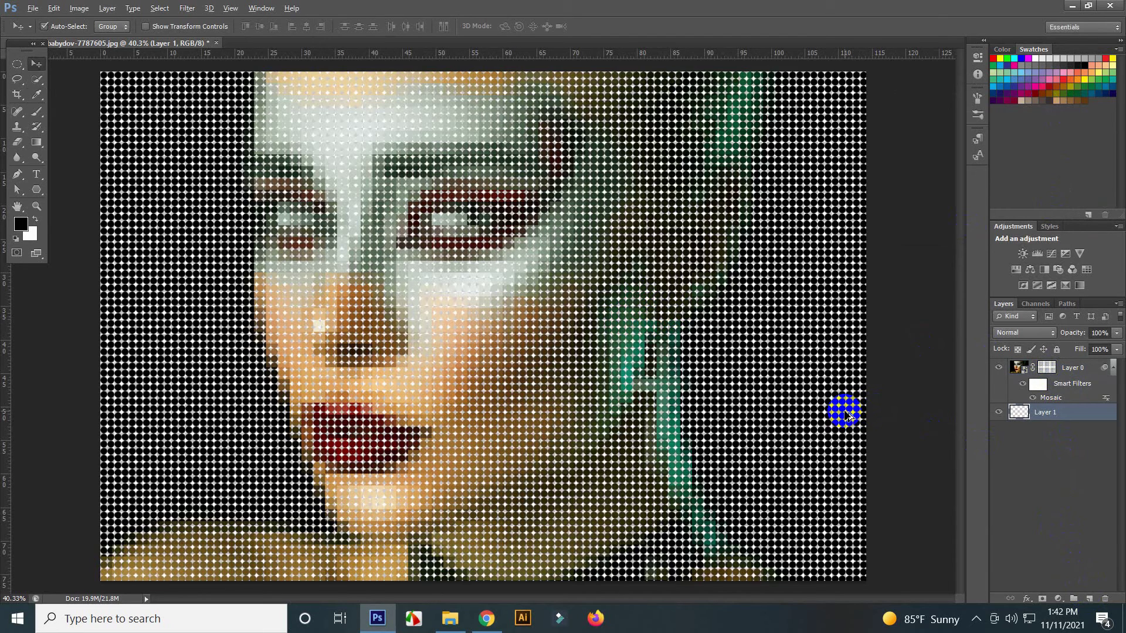
key(alt+Delete)
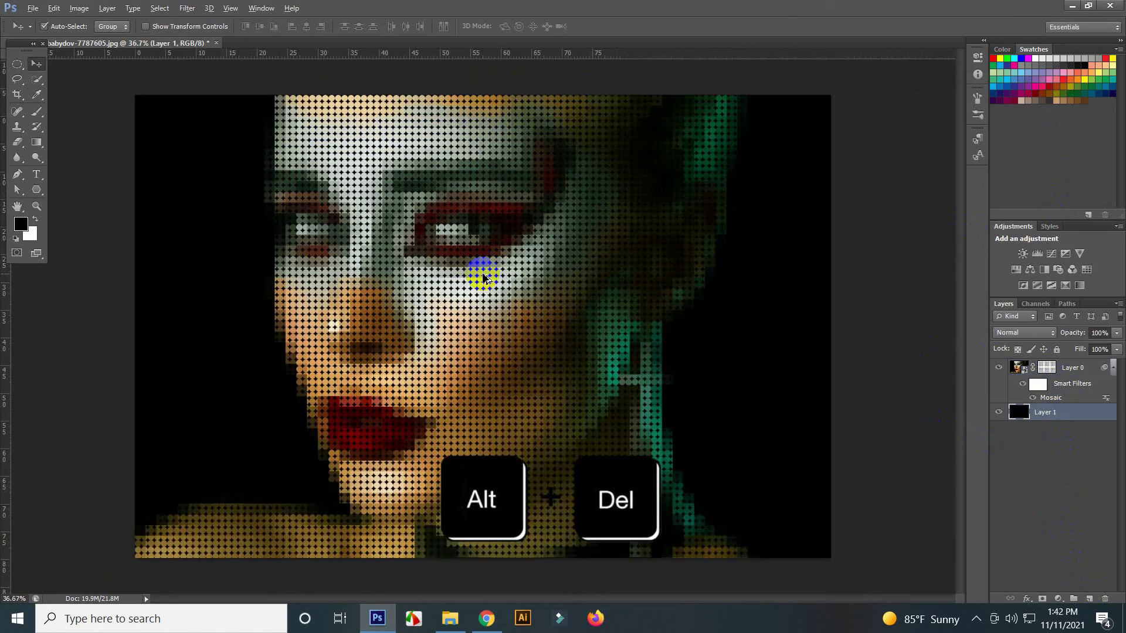
scroll(482, 273, up, 3)
scroll(483, 273, up, 1)
scroll(478, 278, up, 2)
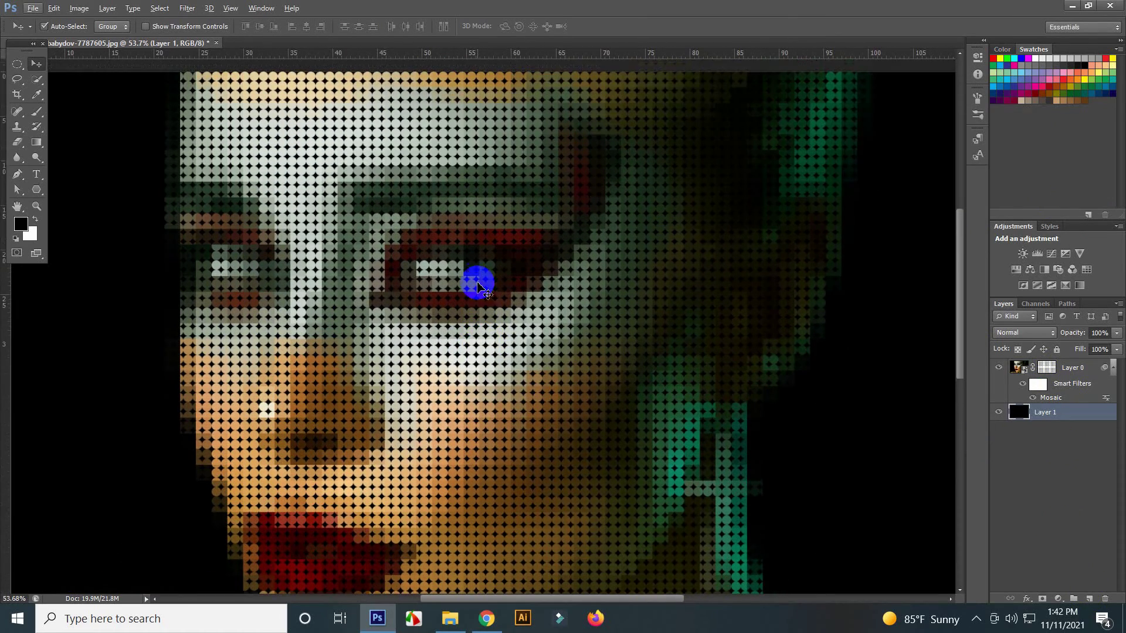
scroll(473, 283, up, 2)
scroll(473, 286, down, 1)
scroll(473, 286, down, 2)
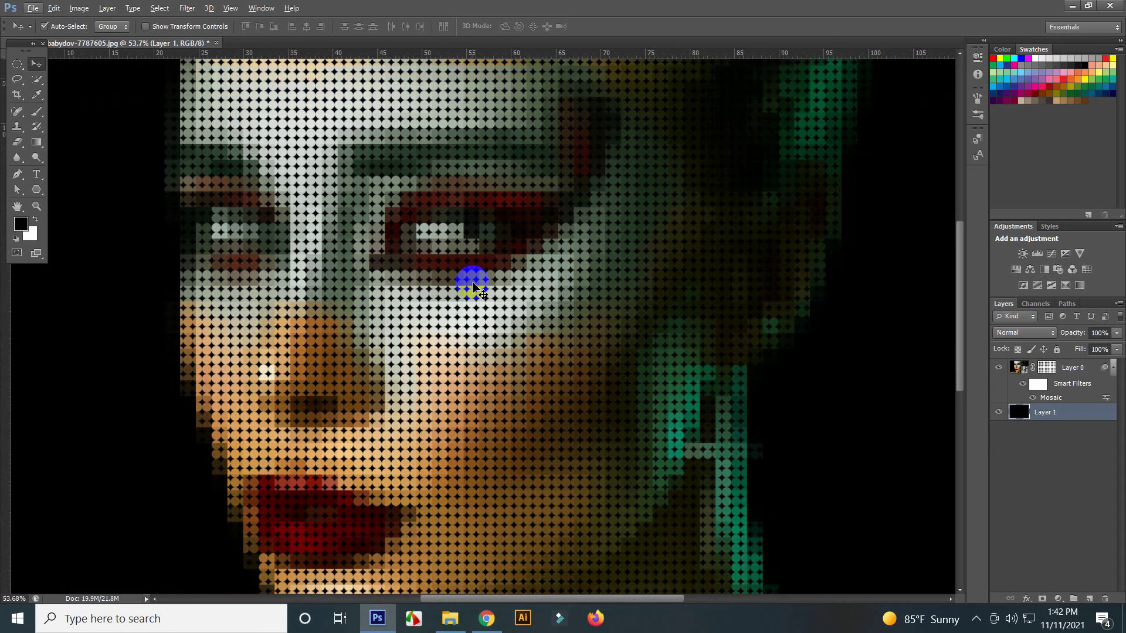
scroll(473, 286, down, 2)
scroll(474, 285, down, 3)
scroll(473, 288, down, 3)
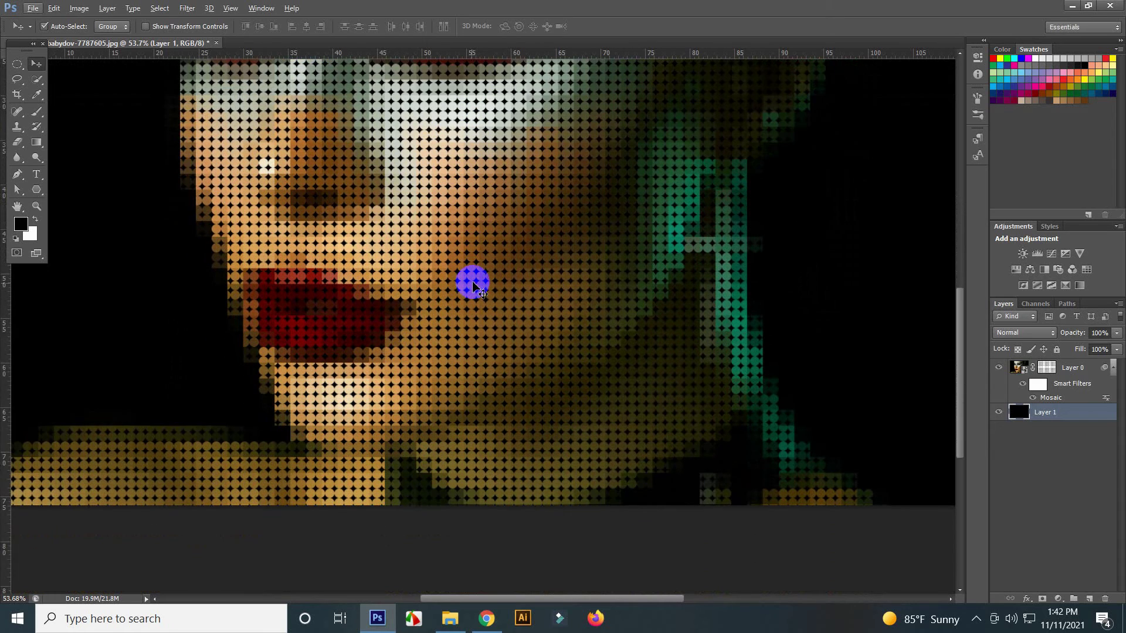
scroll(475, 287, up, 3)
scroll(475, 288, up, 2)
scroll(475, 287, up, 1)
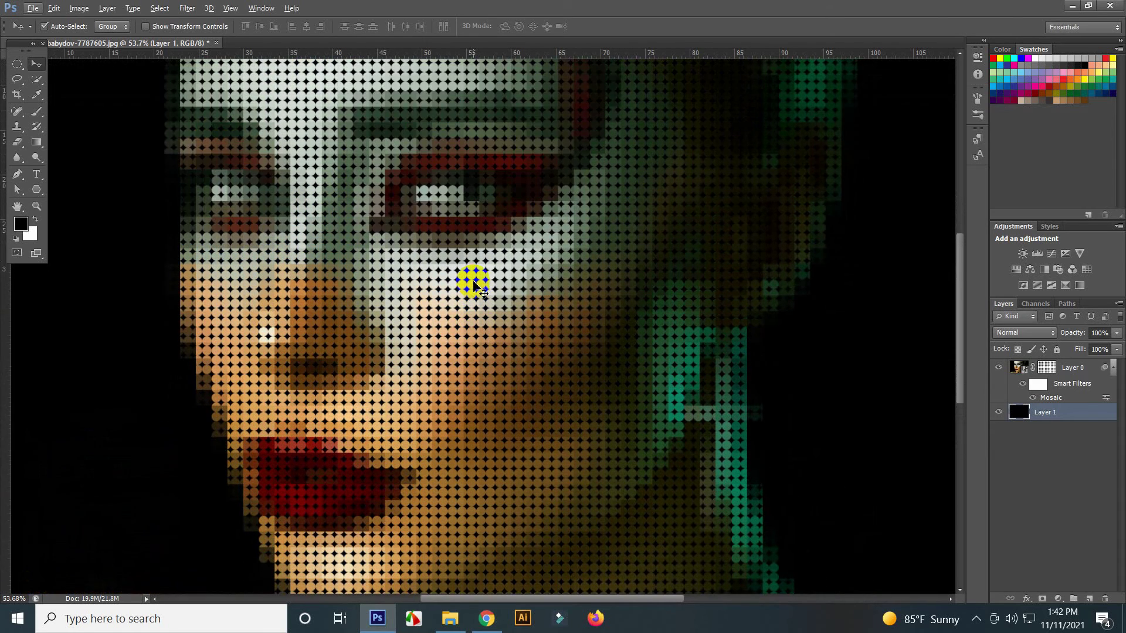
scroll(475, 286, up, 1)
scroll(474, 285, up, 1)
scroll(471, 280, down, 1)
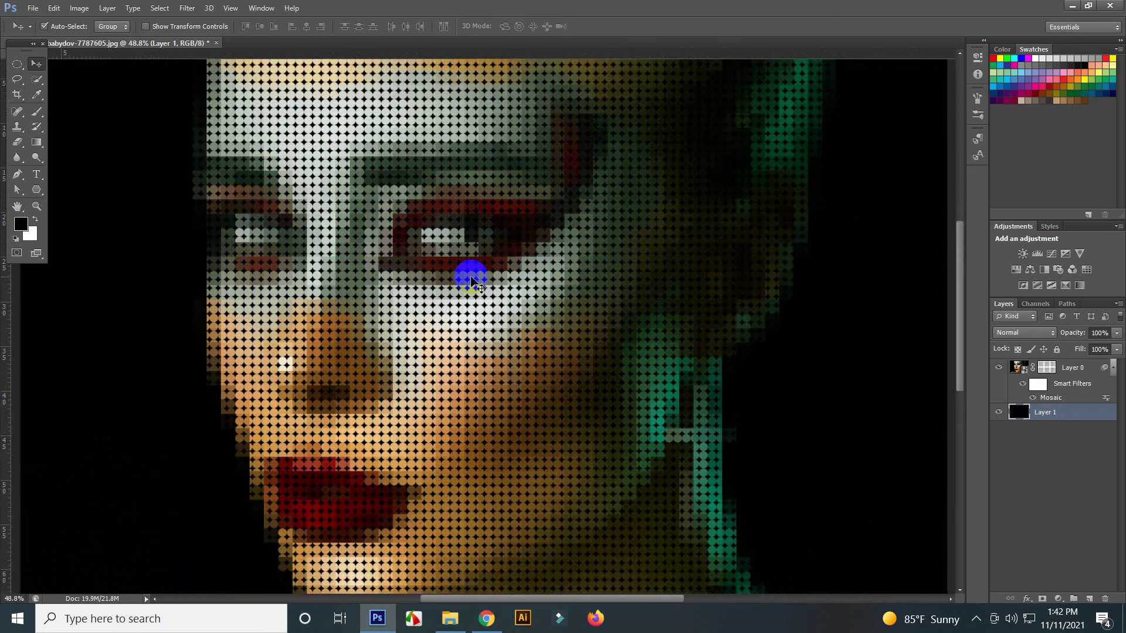
scroll(471, 280, down, 1)
scroll(471, 280, down, 1)
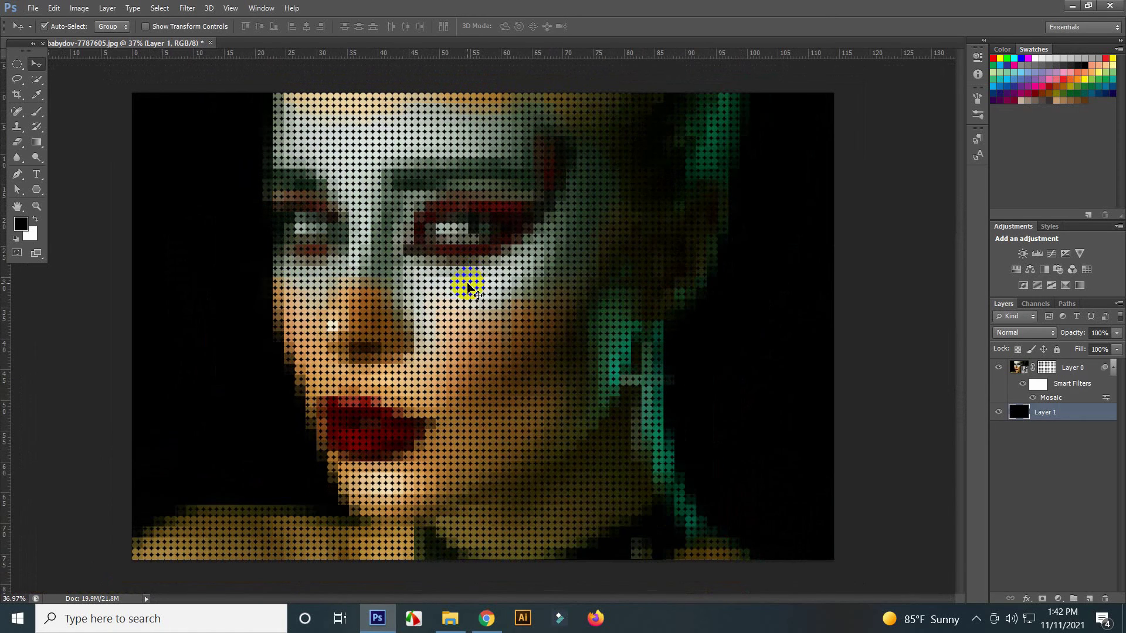